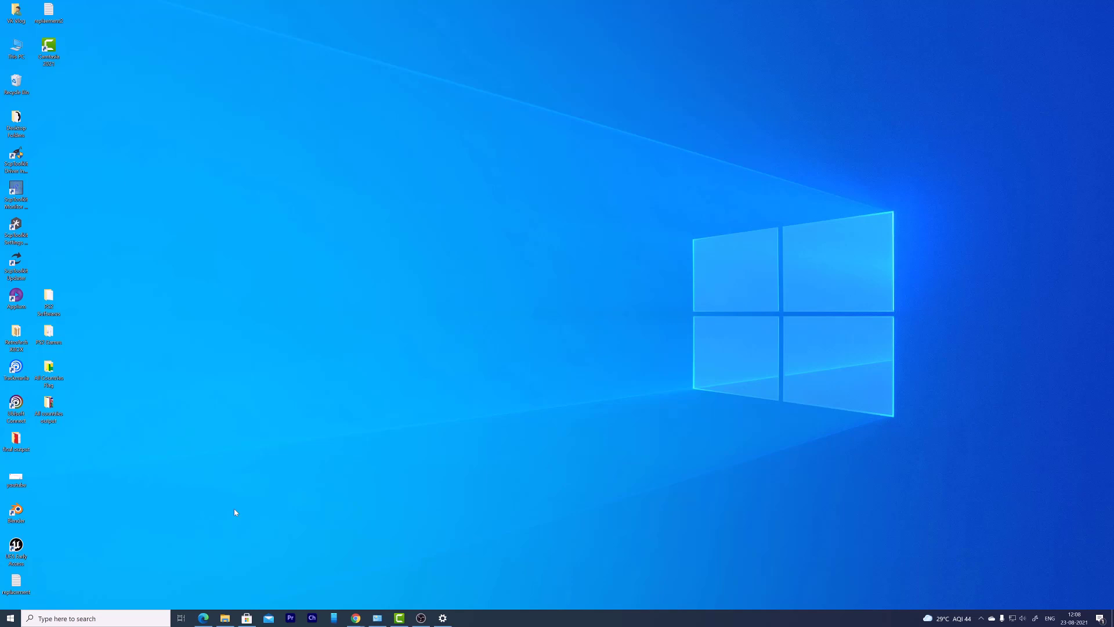
Launch Adobe Creative Cloud from Windows search and open its Preferences from the account menu
left_click(122, 616)
type("acobe")
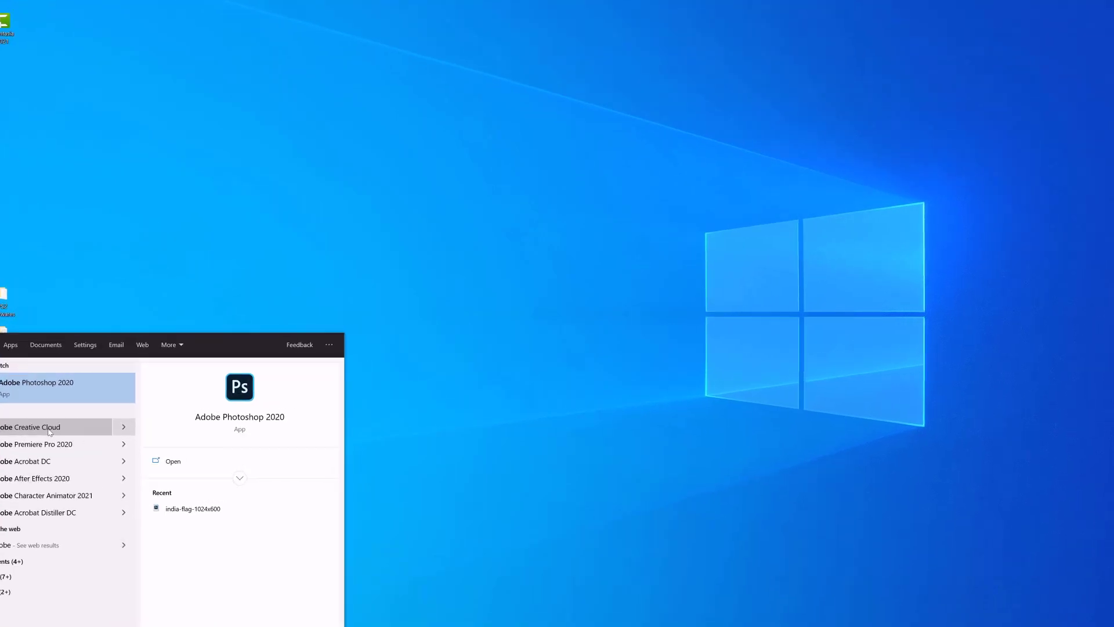
left_click(50, 430)
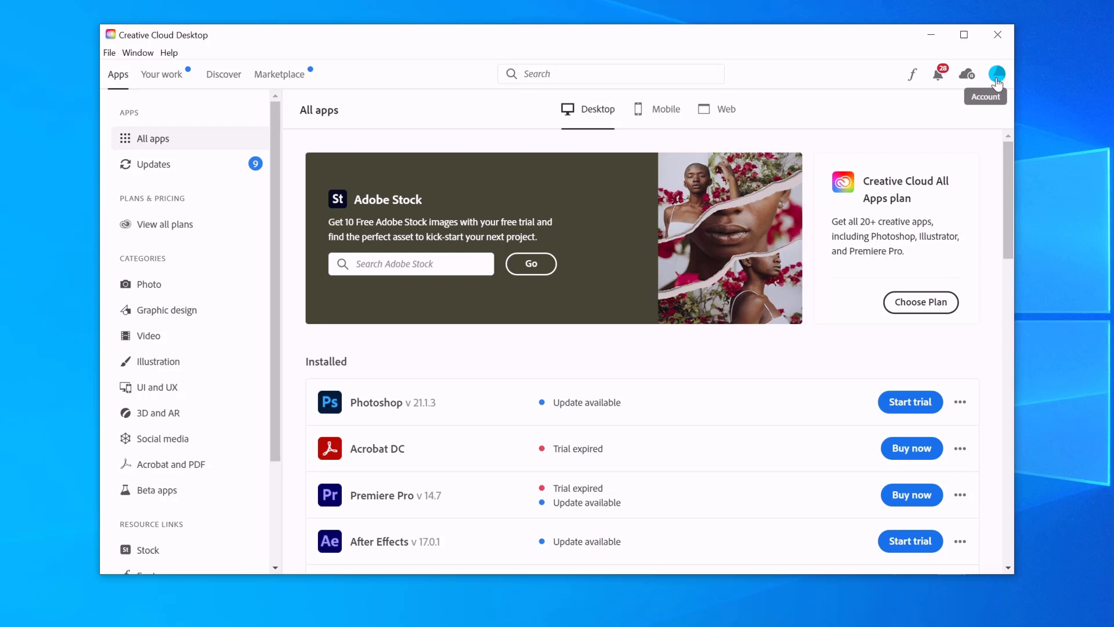
left_click(997, 83)
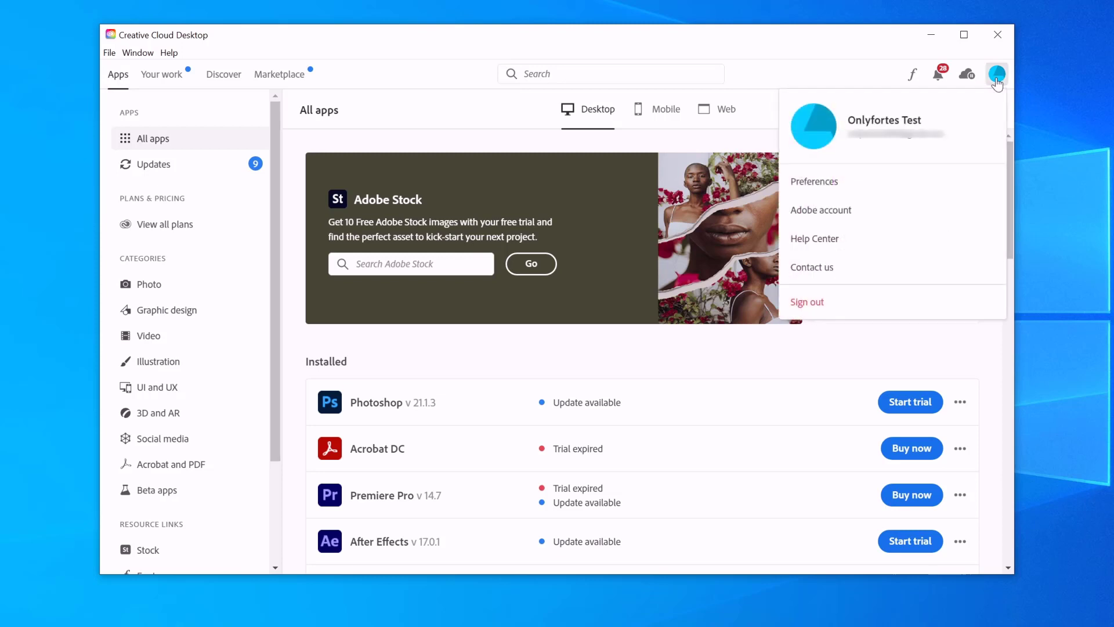
left_click(844, 191)
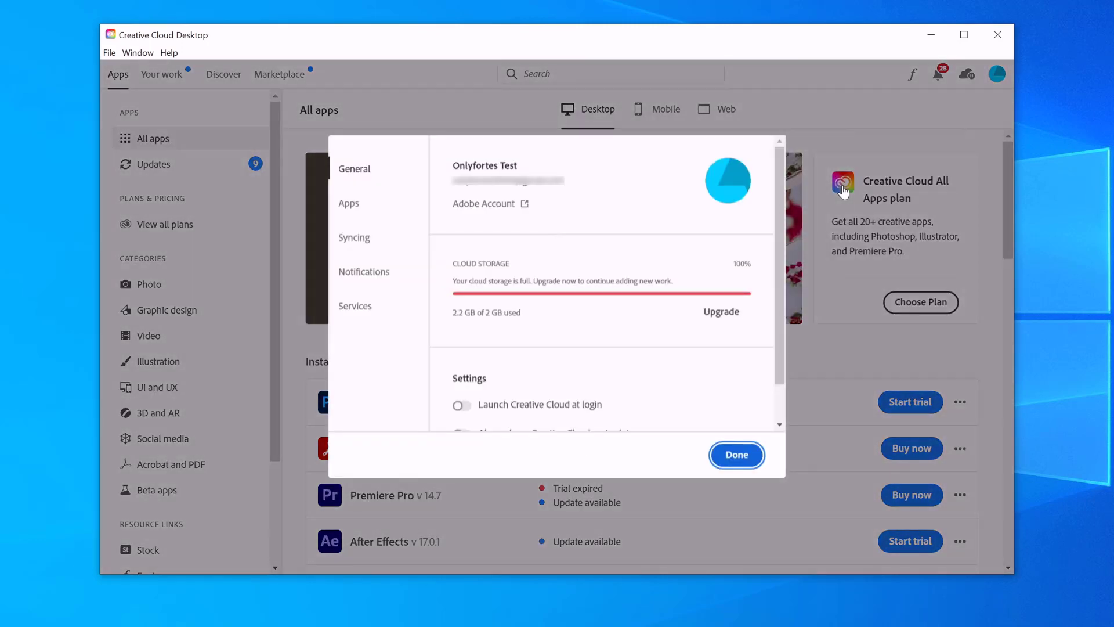
Turn on the master Auto-update toggle in the Apps preferences
left_click(351, 210)
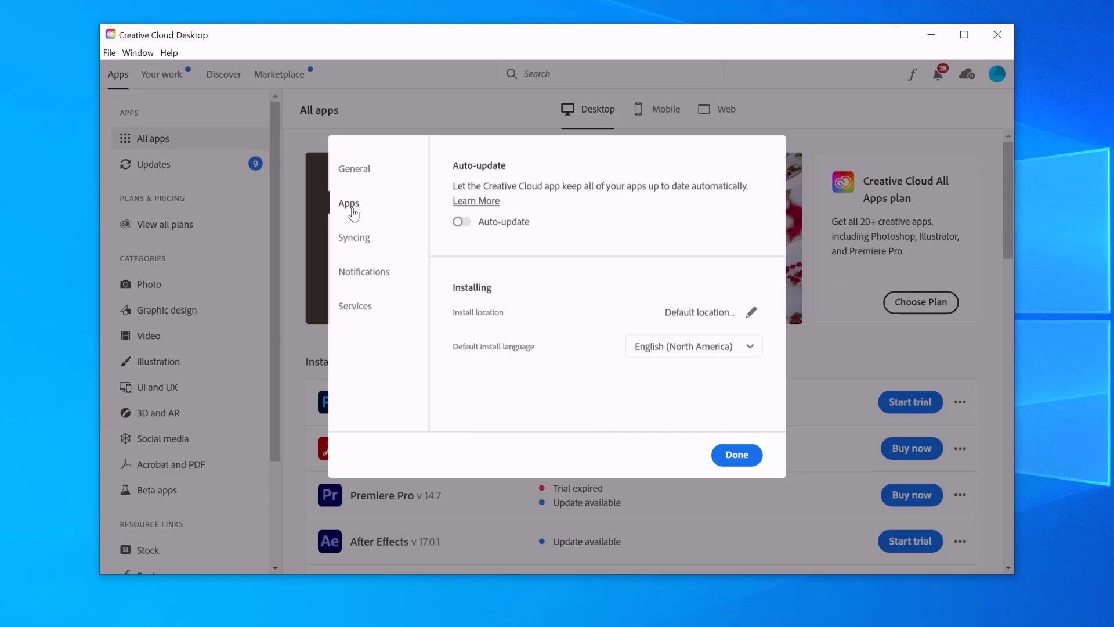
left_click(465, 224)
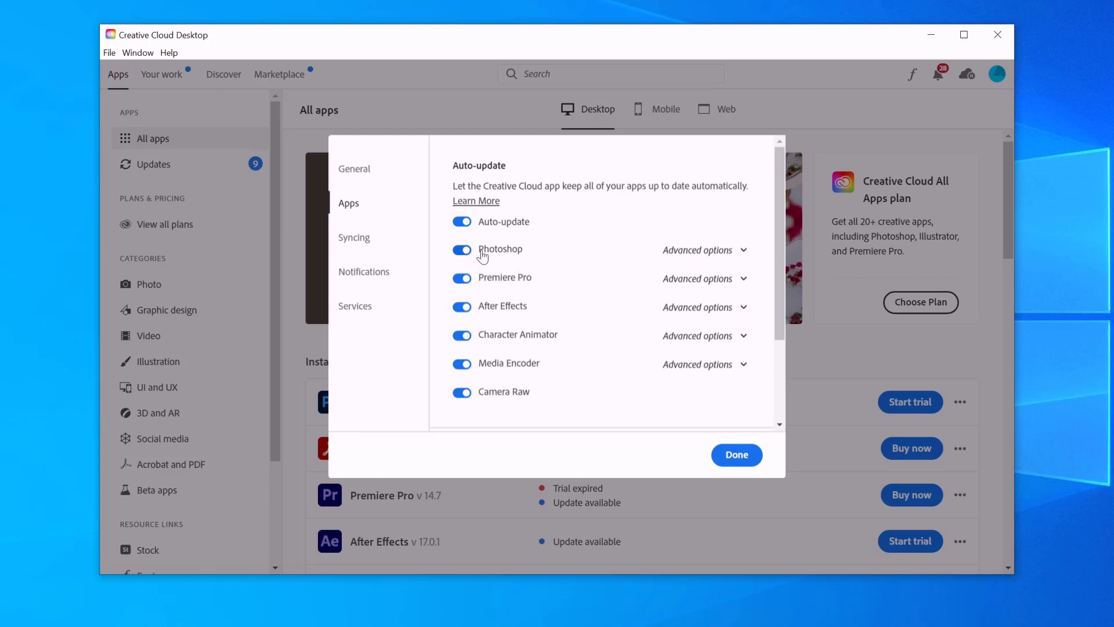
Disable auto-update for Photoshop, After Effects, Character Animator, Camera Raw and Premiere Pro
left_click(460, 252)
left_click(461, 308)
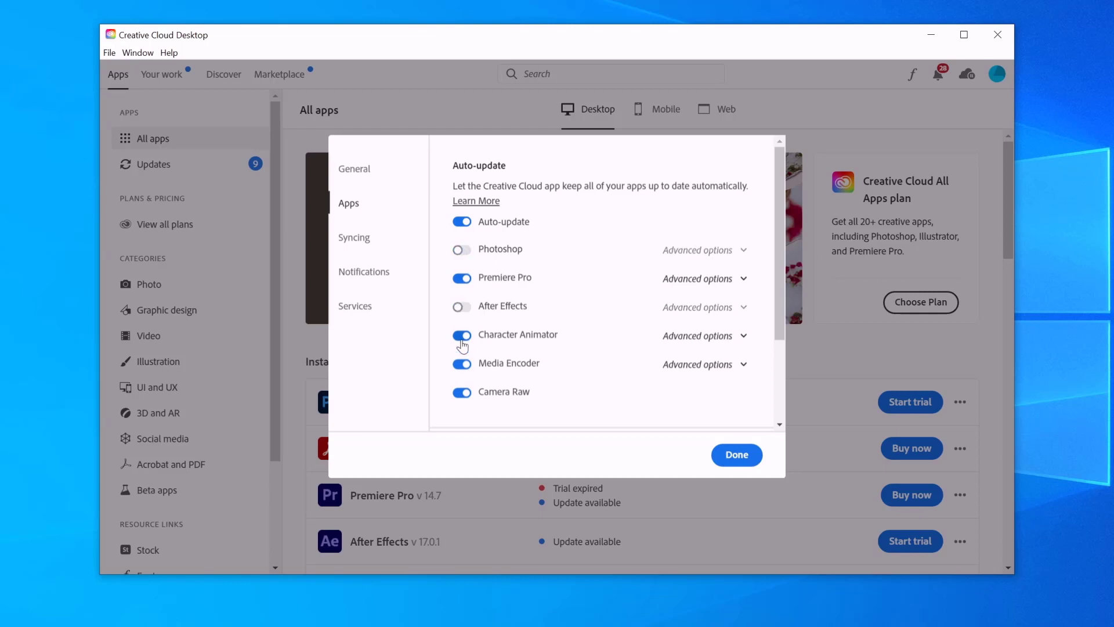
left_click(461, 336)
left_click(462, 392)
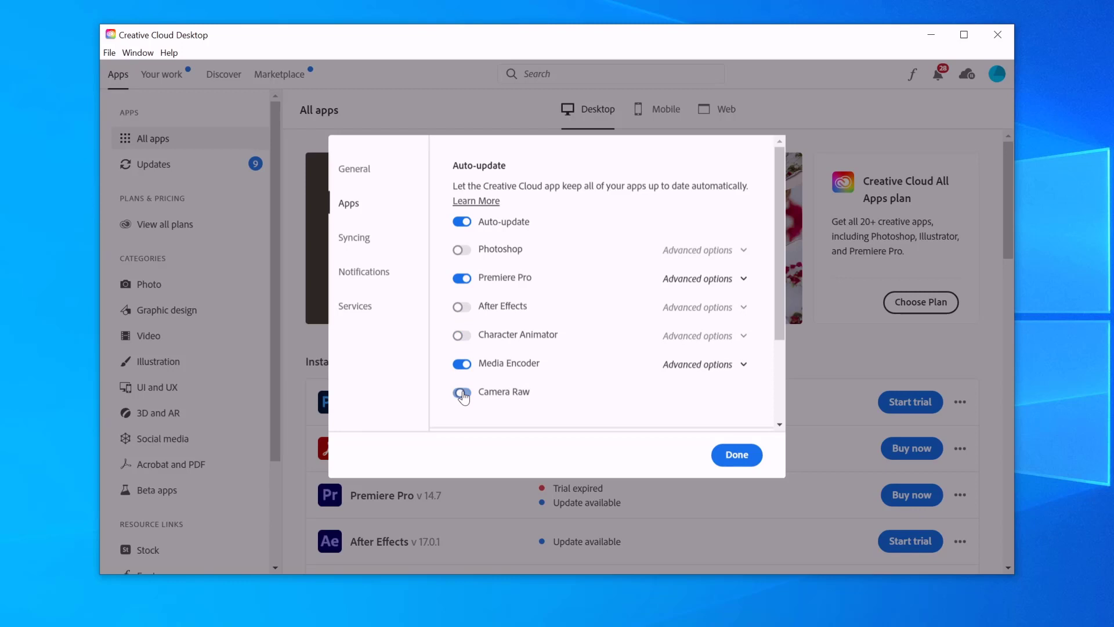
left_click(743, 278)
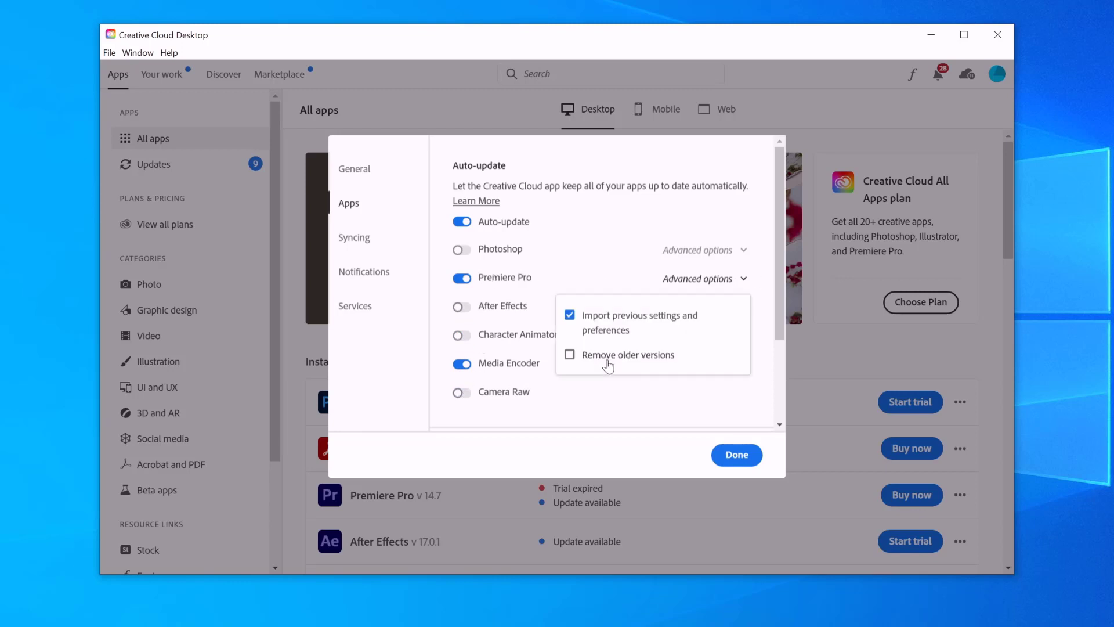
left_click(630, 403)
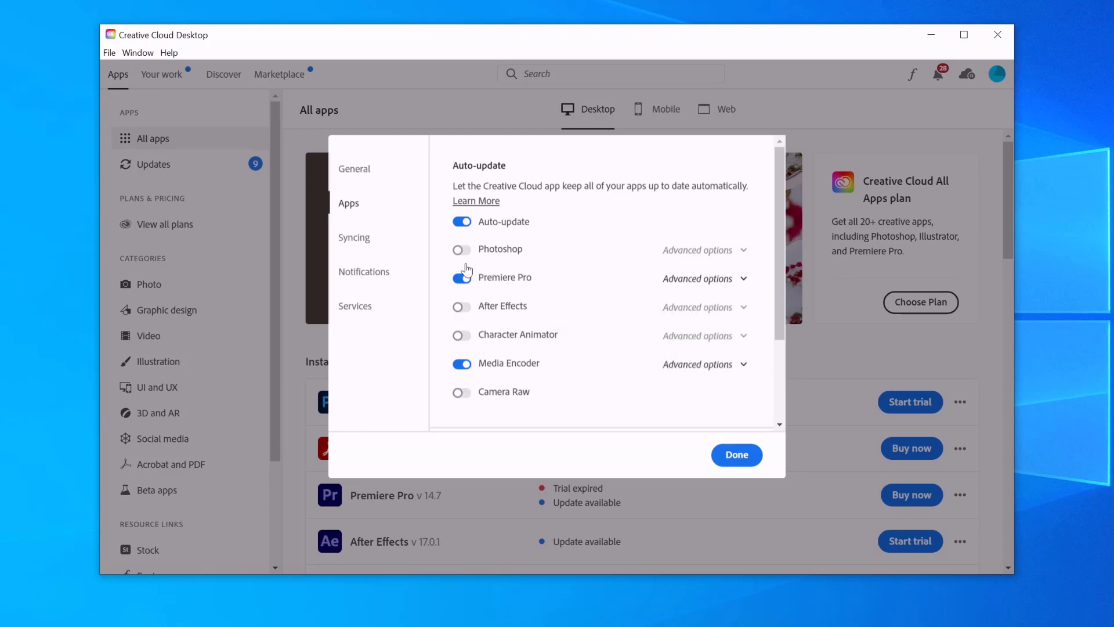
left_click(461, 278)
Disable Media Encoder's auto-update, then switch the master Auto-update toggle off
left_click(461, 364)
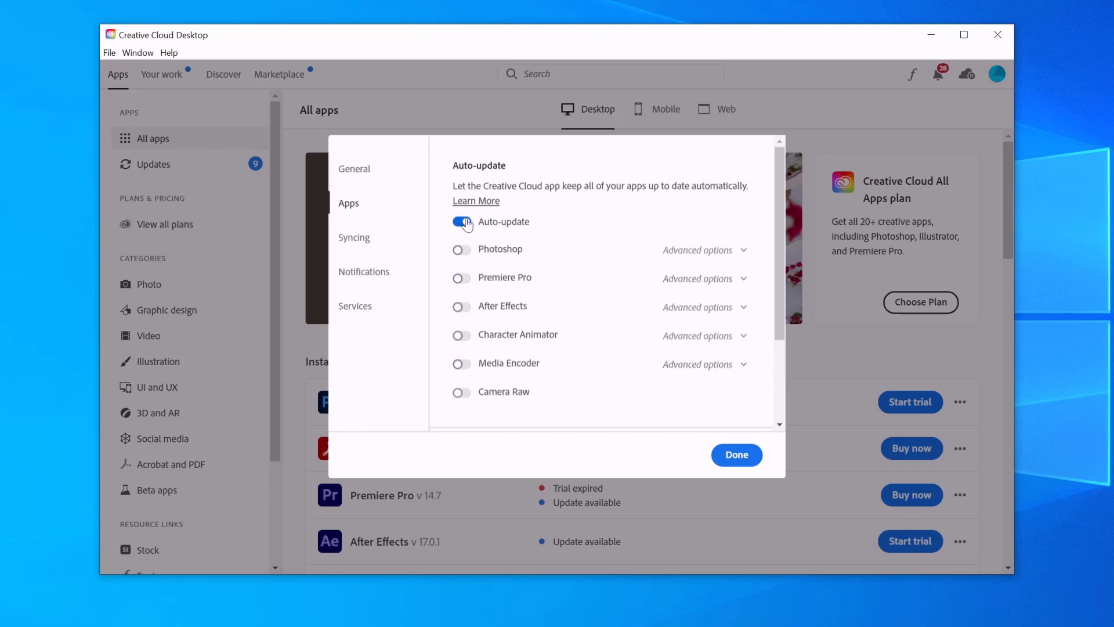
left_click(460, 223)
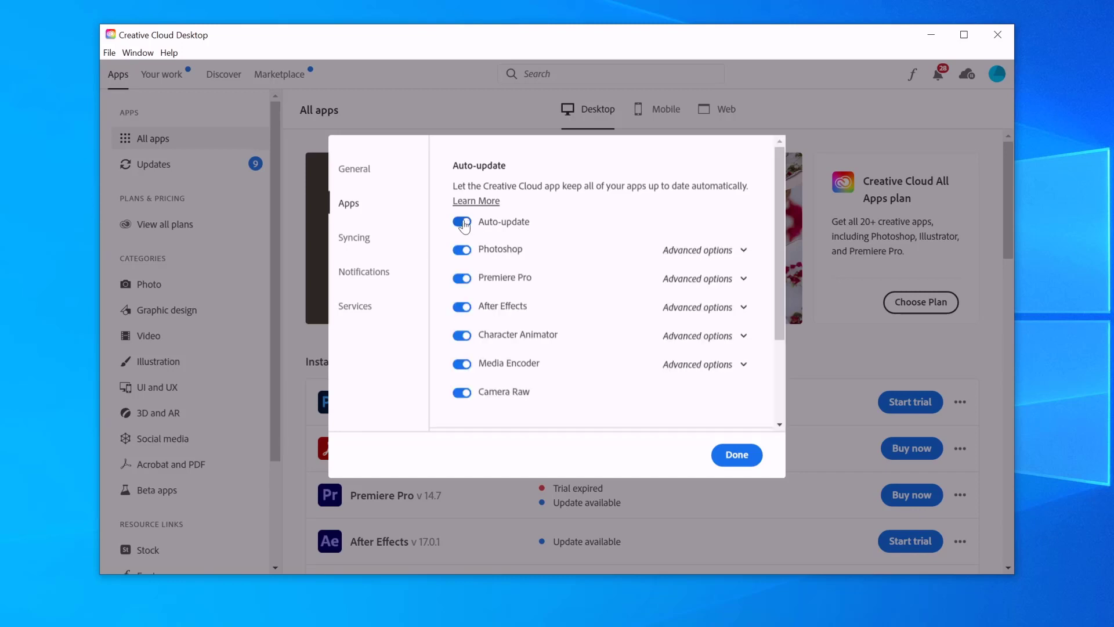
left_click(461, 223)
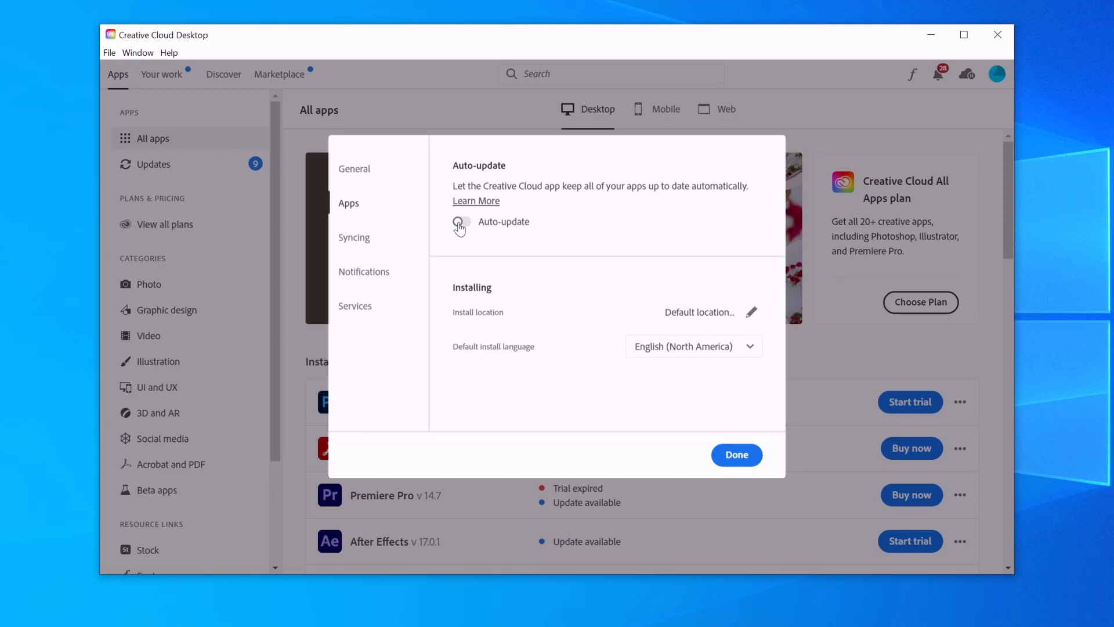